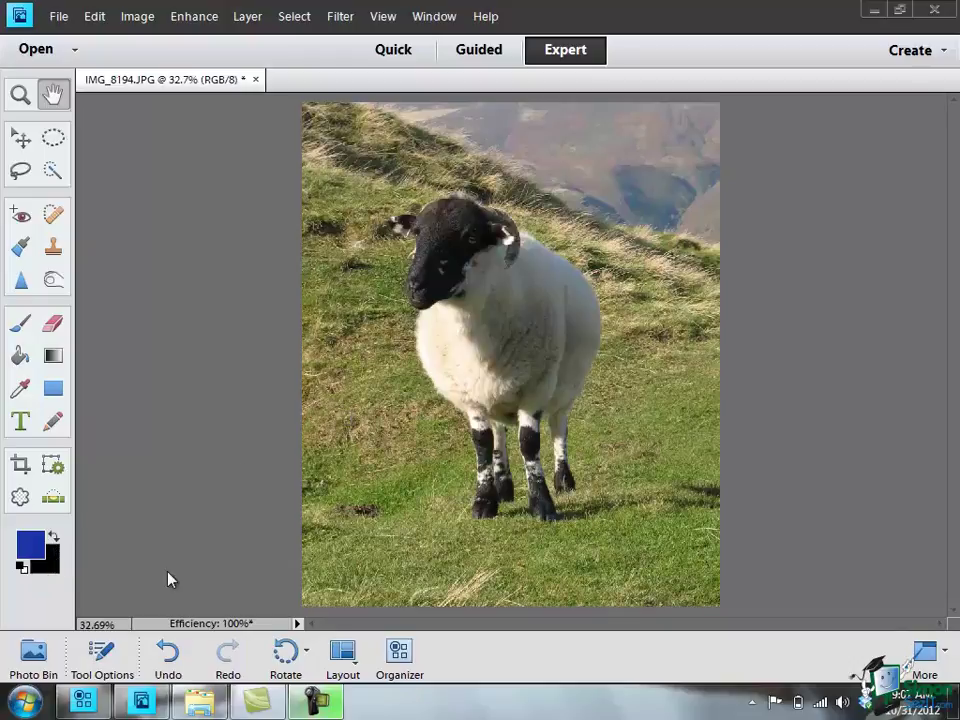
{"action": "left_click", "coordinate": [55, 541]}
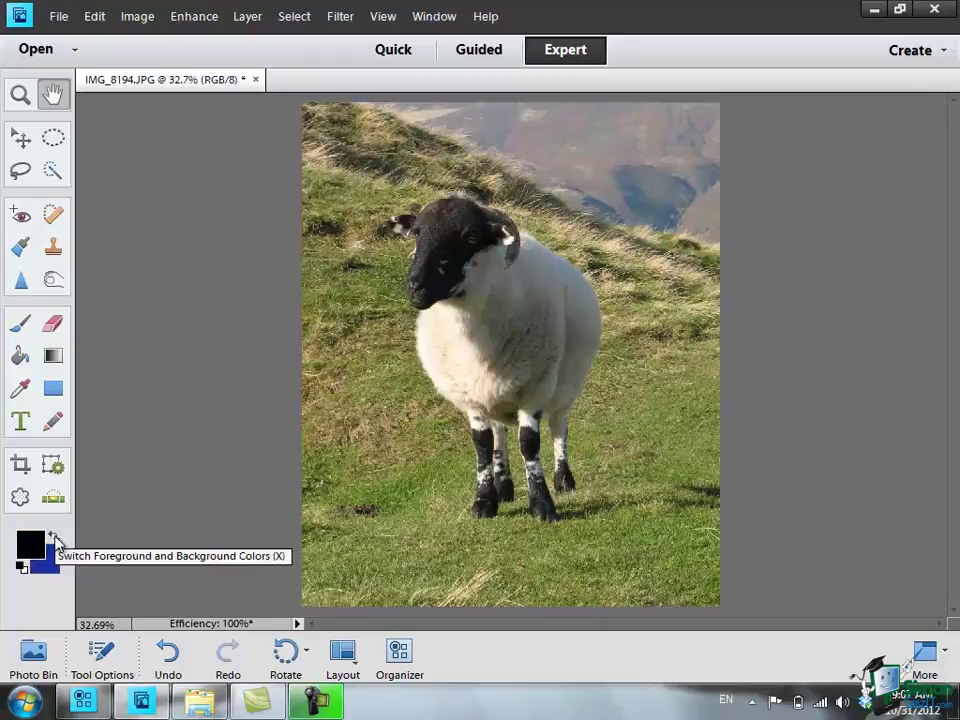
{"action": "left_click", "coordinate": [55, 541]}
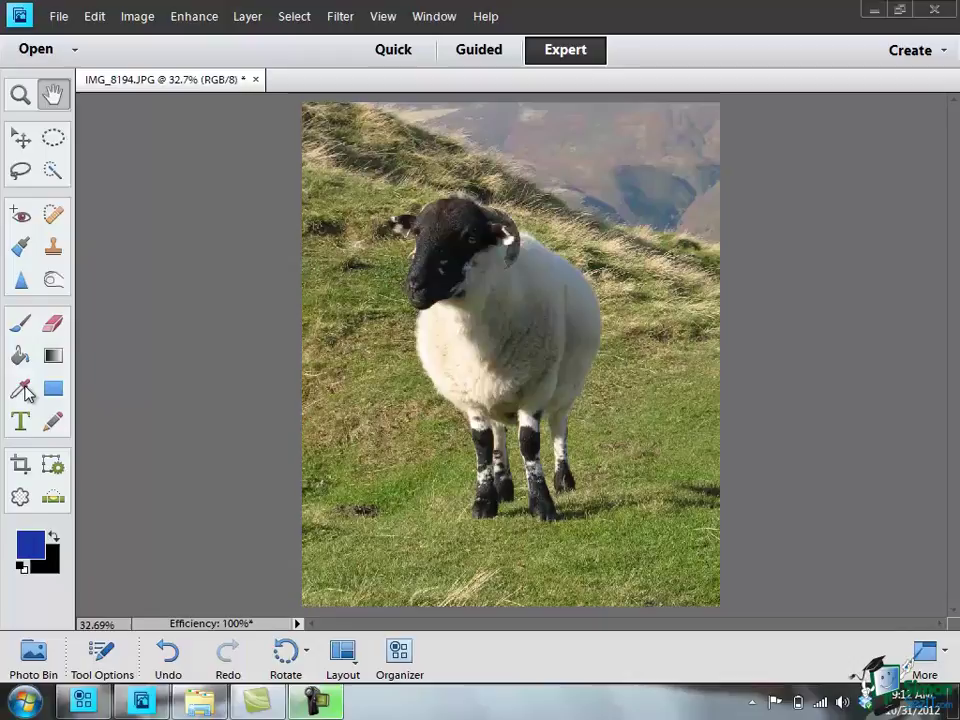
- Switch to the Eyedropper, try 3x3 and 5x5 Average sampling, then settle on Point Sample
{"action": "left_click", "coordinate": [22, 389]}
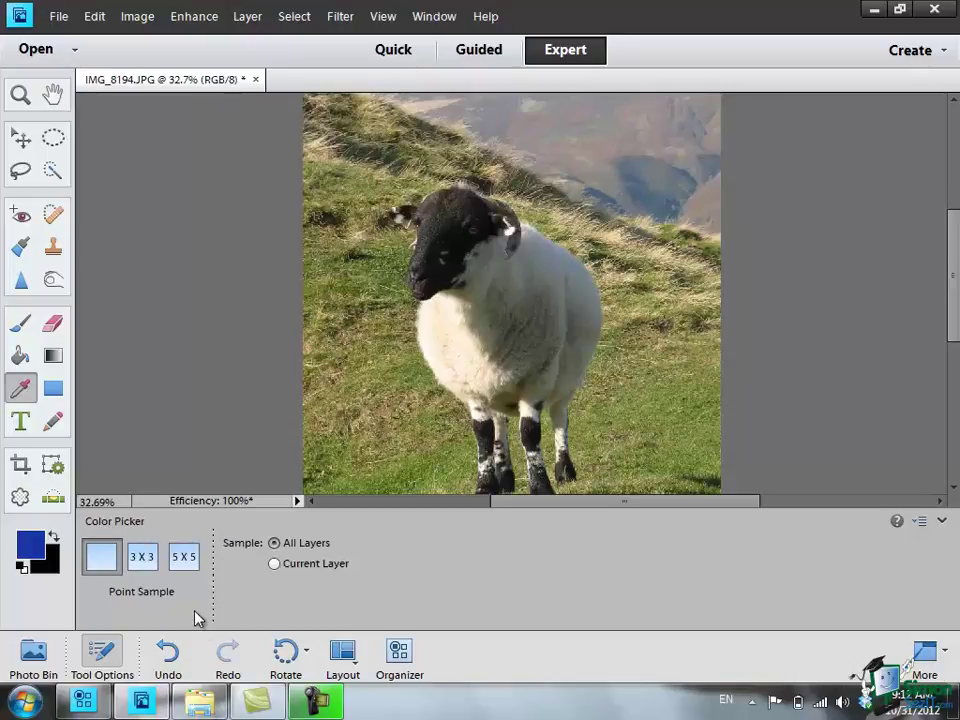
{"action": "left_click", "coordinate": [143, 564]}
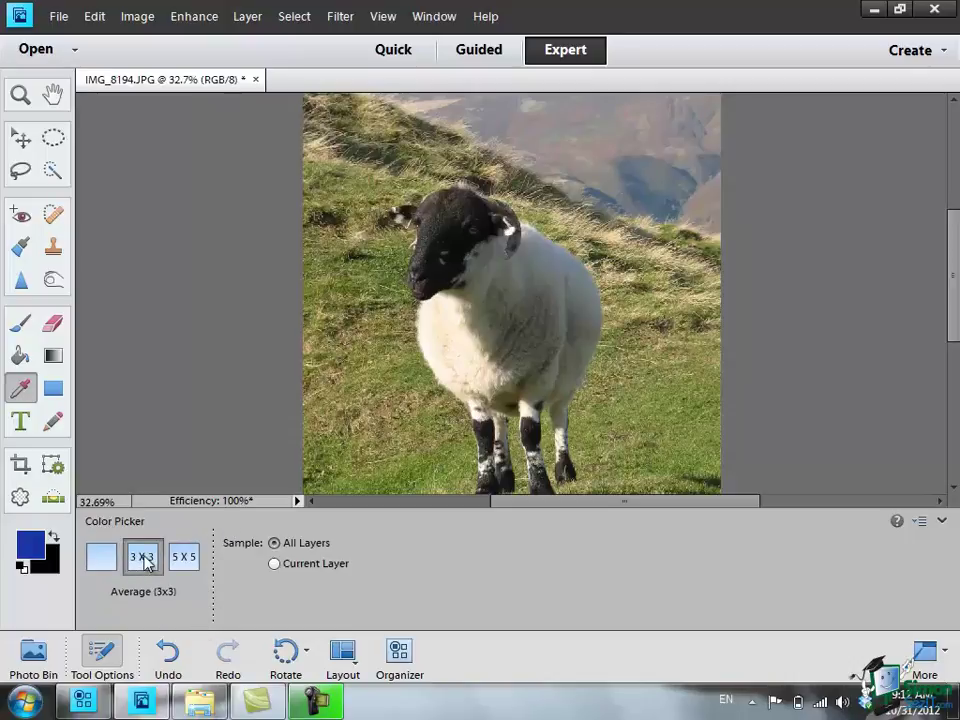
{"action": "left_click", "coordinate": [188, 560]}
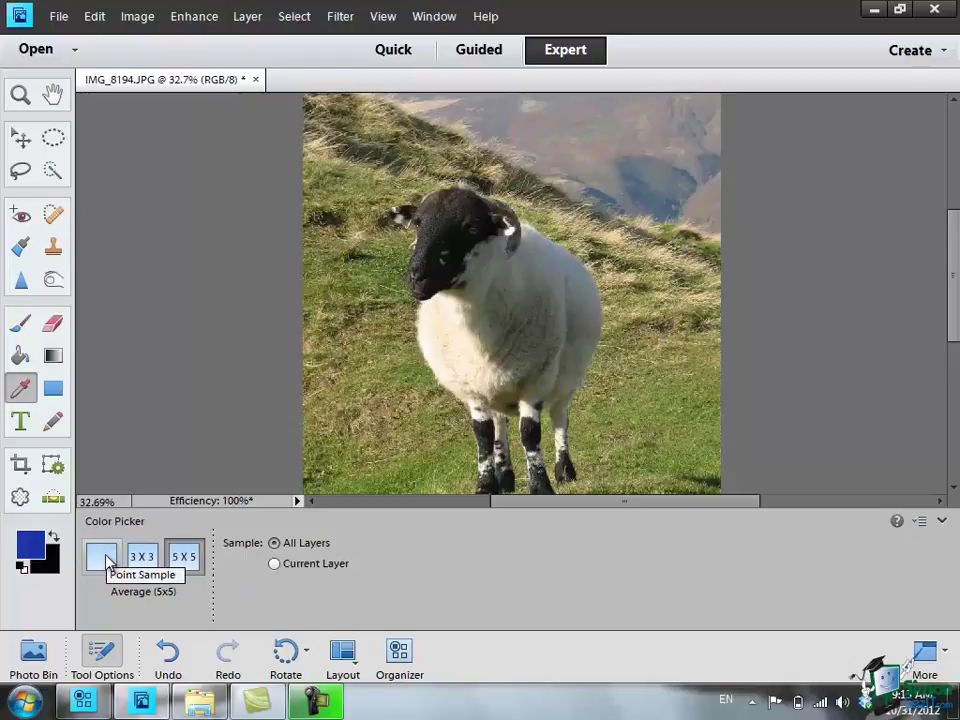
{"action": "left_click", "coordinate": [102, 558]}
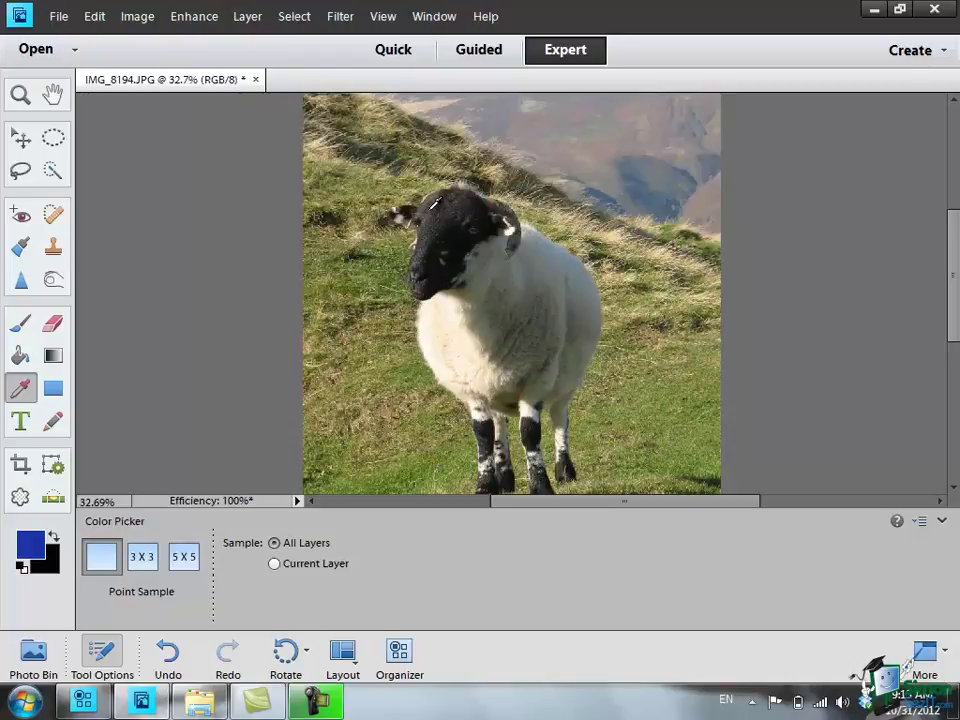
- Sample the sheep's dark head and a grey-blue, swap them, then reset and swap to white-on-black
{"action": "left_click", "coordinate": [434, 204]}
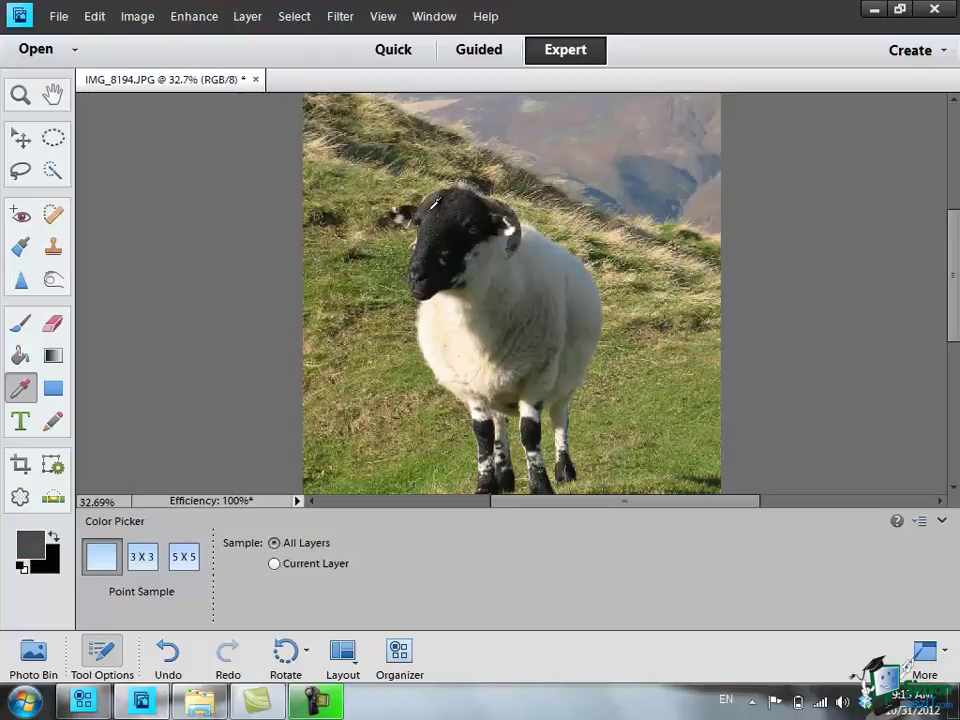
{"action": "left_click", "coordinate": [549, 238], "text": "alt"}
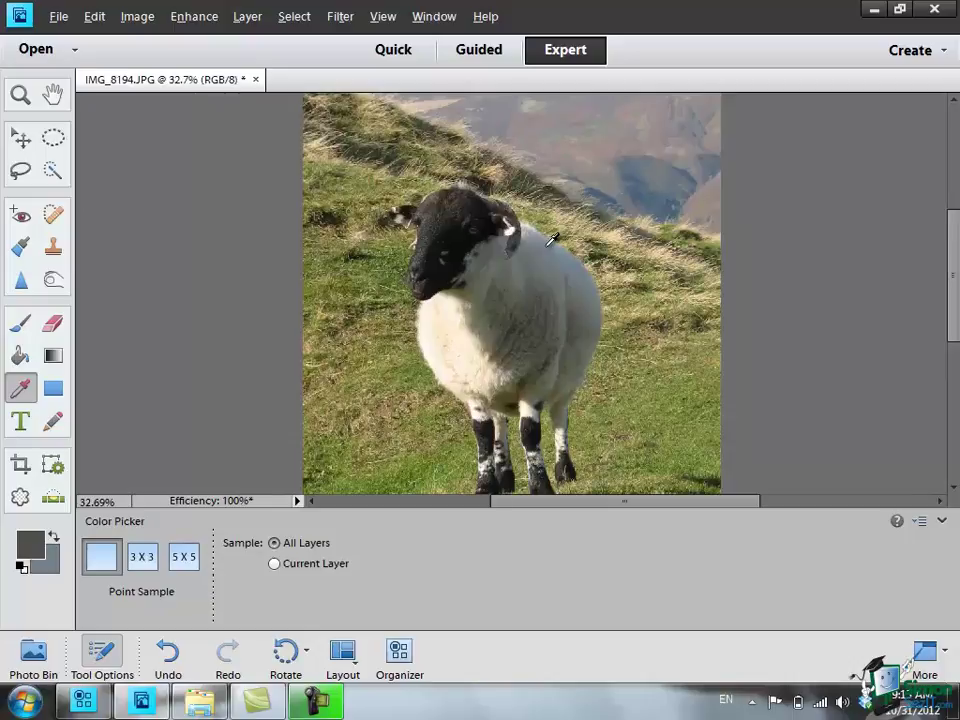
{"action": "left_click", "coordinate": [55, 540]}
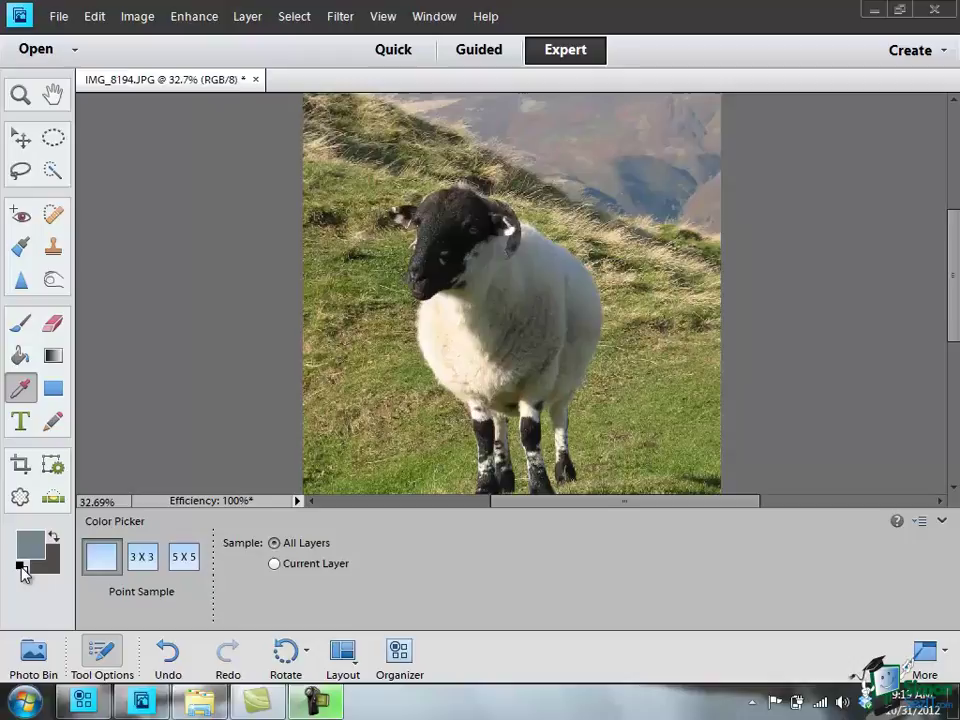
{"action": "left_click", "coordinate": [21, 567]}
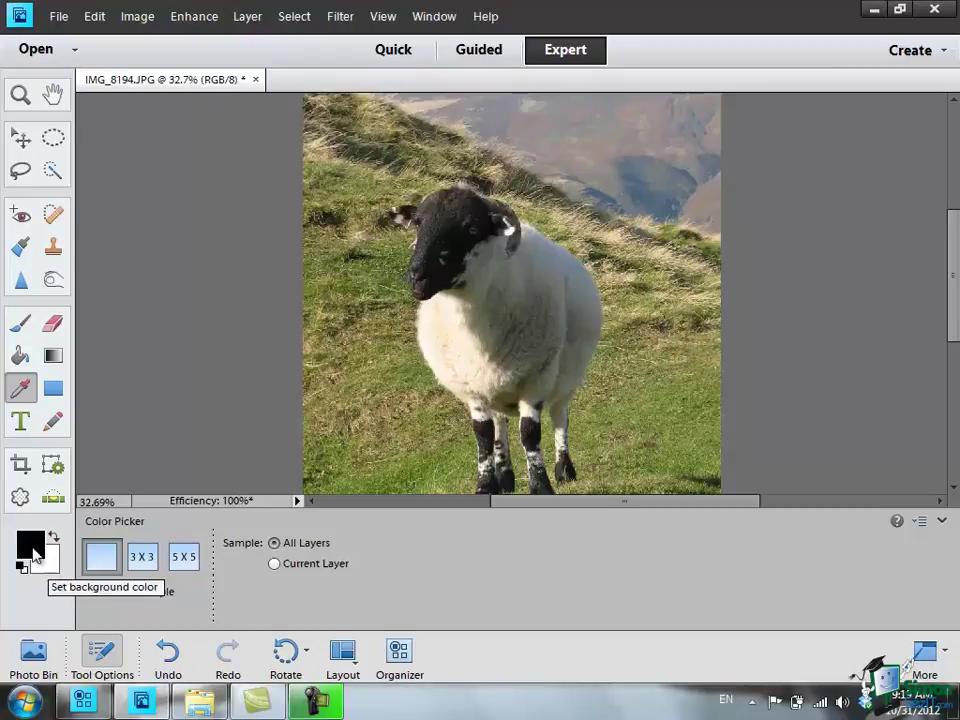
{"action": "left_click", "coordinate": [53, 538]}
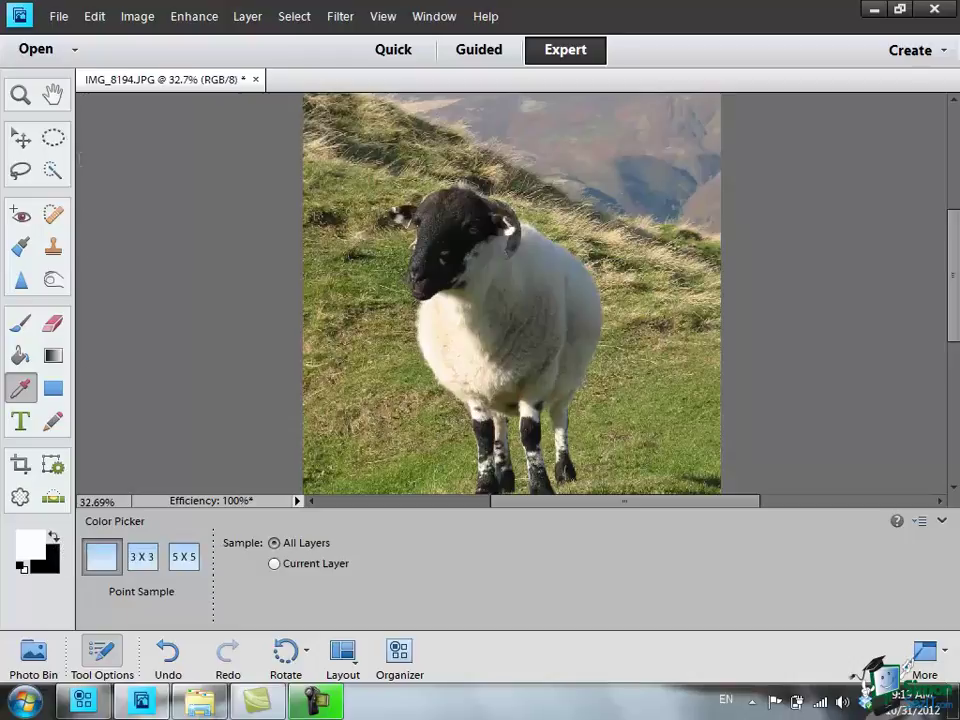
- Draw an elliptical selection over the distant hillside and cut it to leave a black fill
{"action": "left_click", "coordinate": [53, 139]}
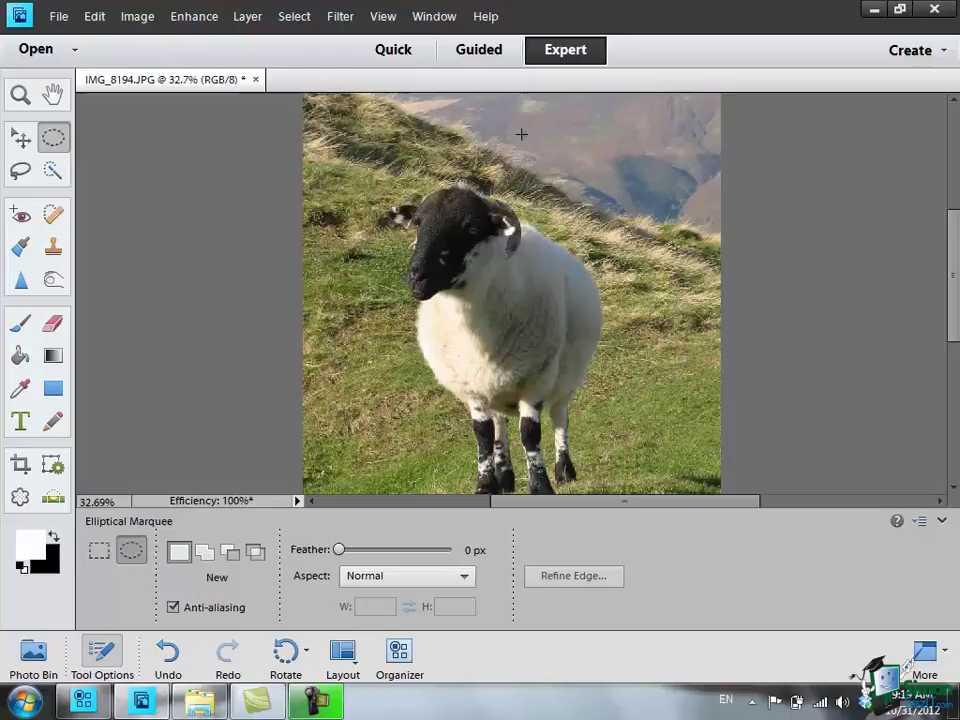
{"action": "left_click_drag", "start_coordinate": [521, 134], "coordinate": [677, 190]}
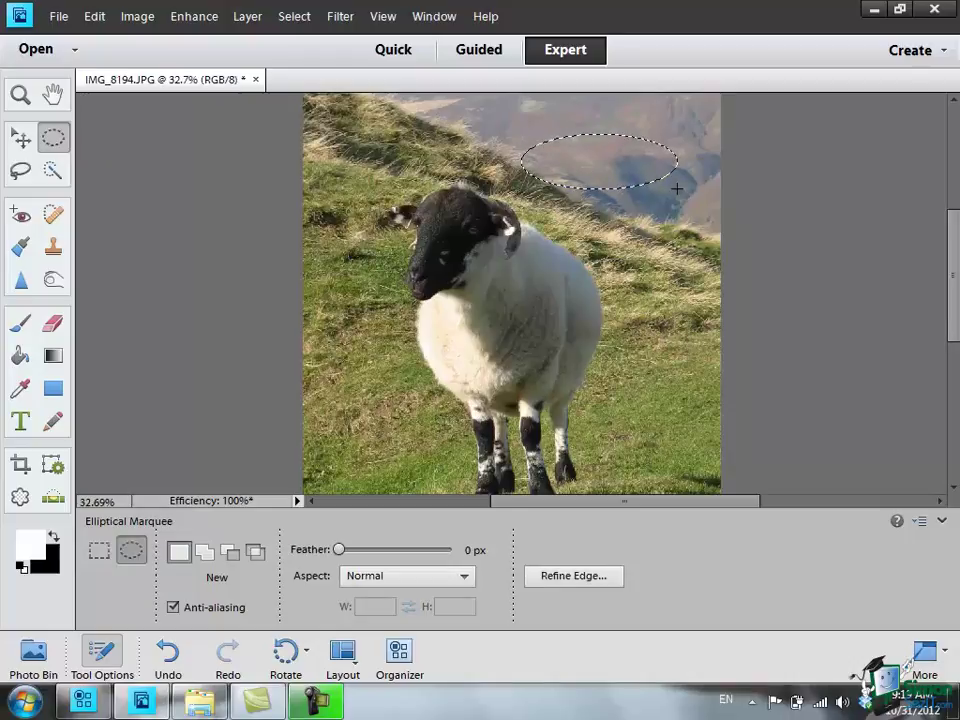
{"action": "left_click", "coordinate": [94, 16]}
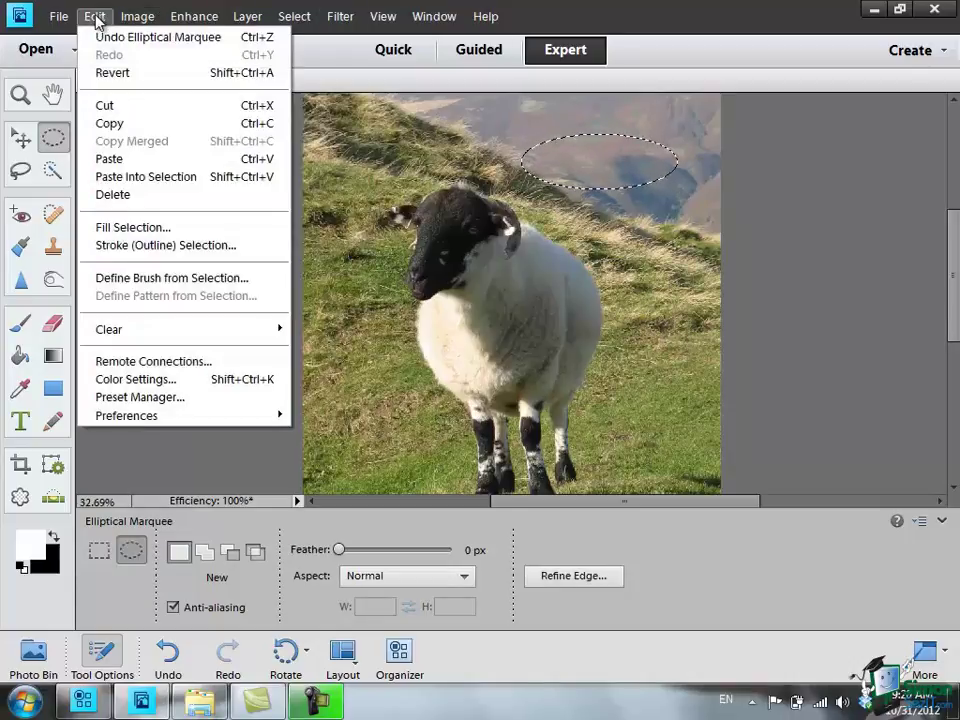
{"action": "left_click", "coordinate": [110, 106]}
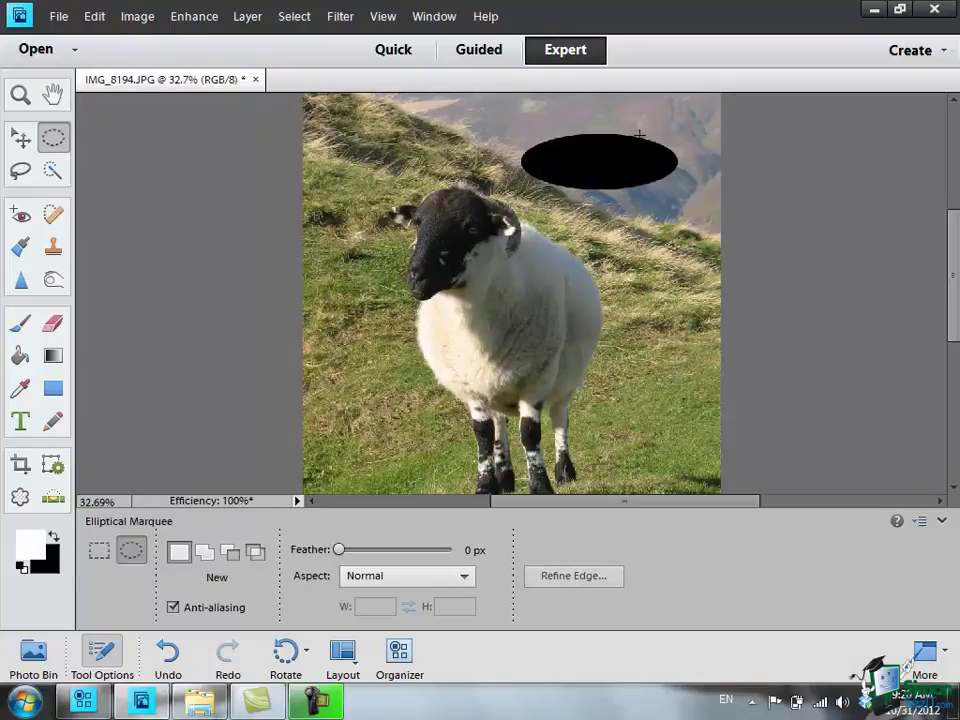
{"action": "key", "text": "alt"}
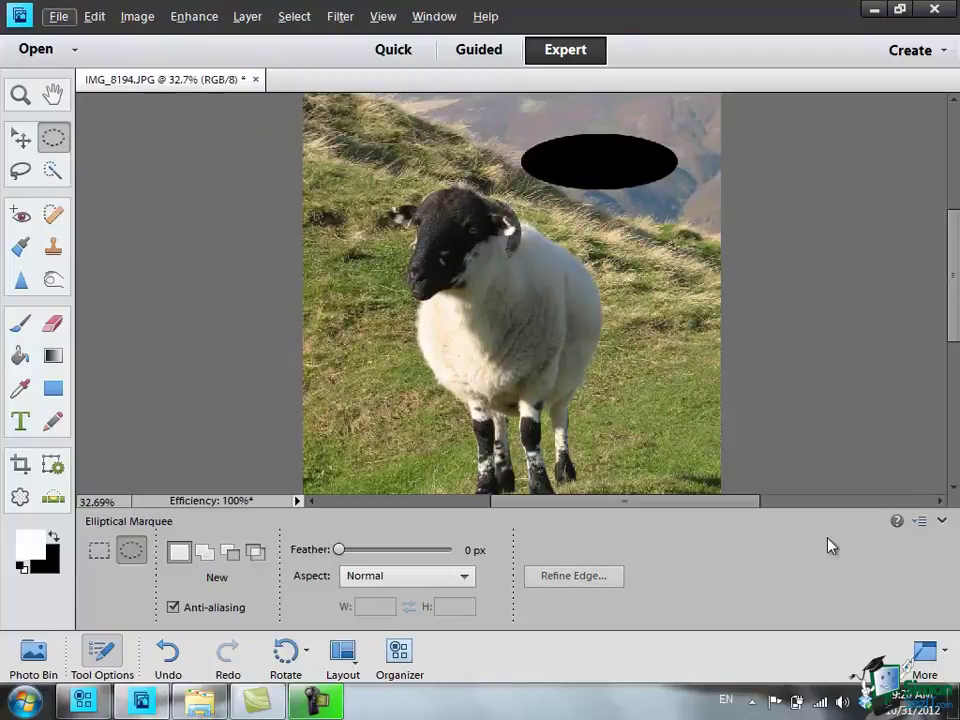
- Sample olive grass as background, then cut an ellipse on the grass right of the sheep
{"action": "left_click", "coordinate": [20, 388]}
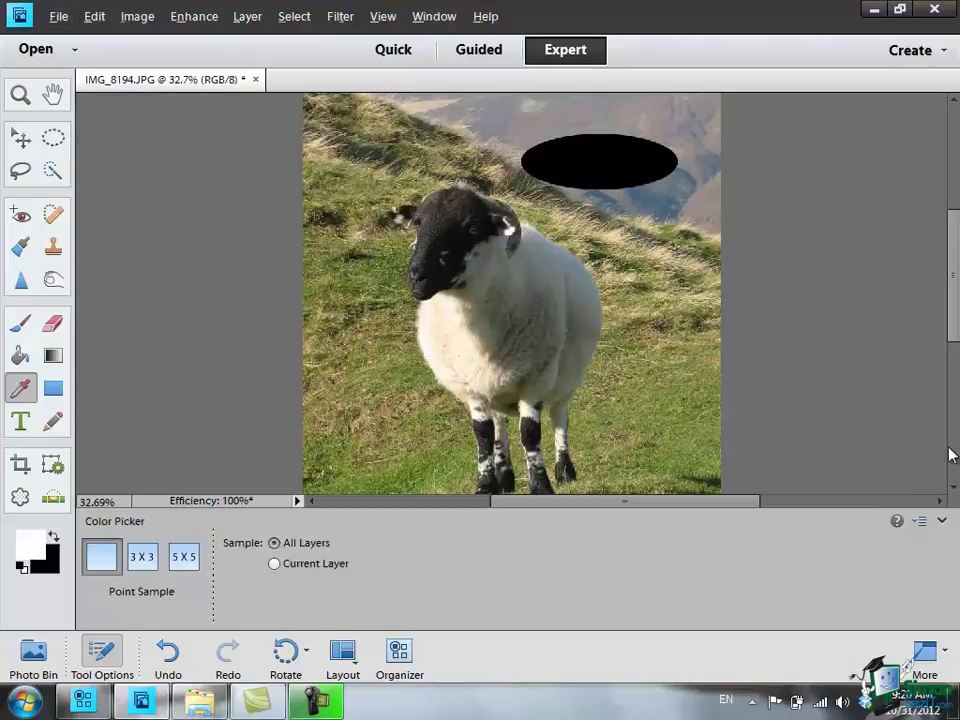
{"action": "left_click", "coordinate": [679, 366], "text": "alt"}
{"action": "left_click", "coordinate": [678, 367], "text": "alt"}
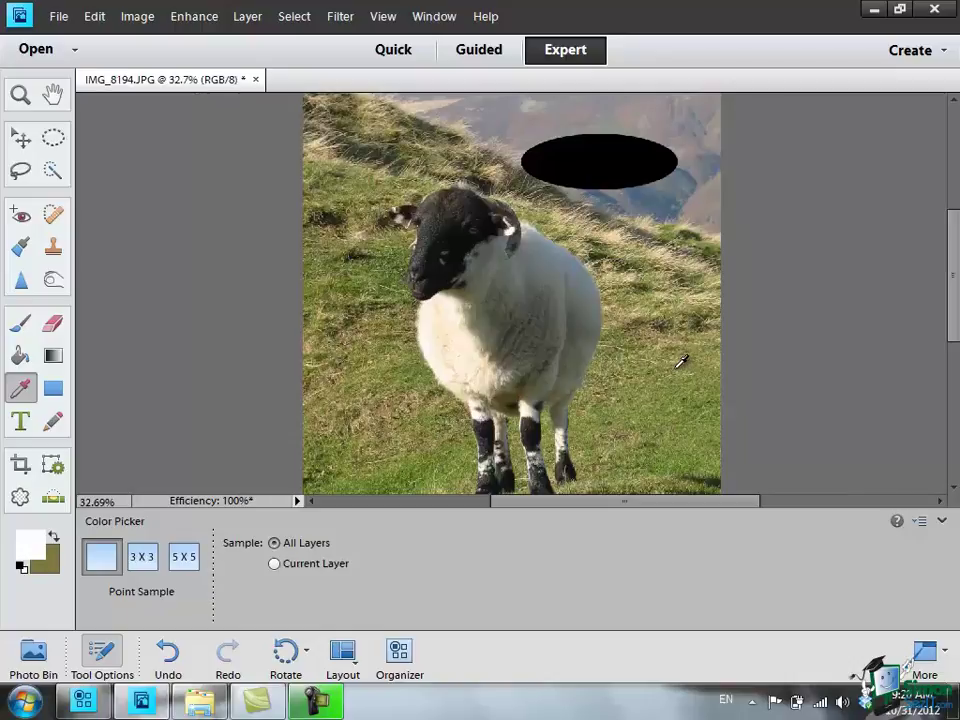
{"action": "left_click", "coordinate": [55, 140]}
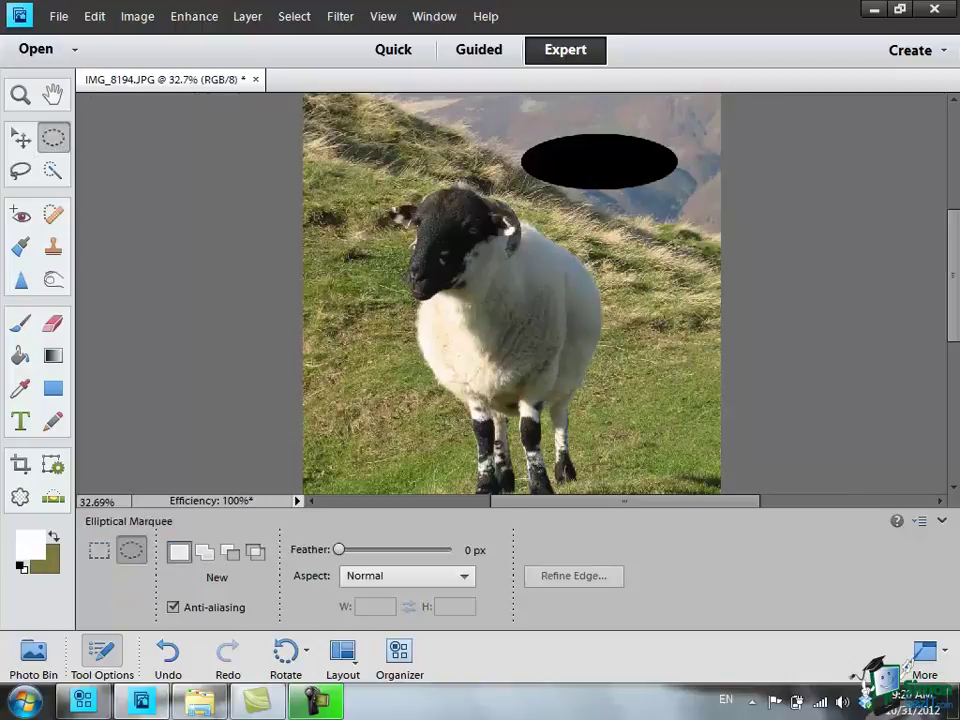
{"action": "left_click_drag", "start_coordinate": [626, 268], "coordinate": [686, 390]}
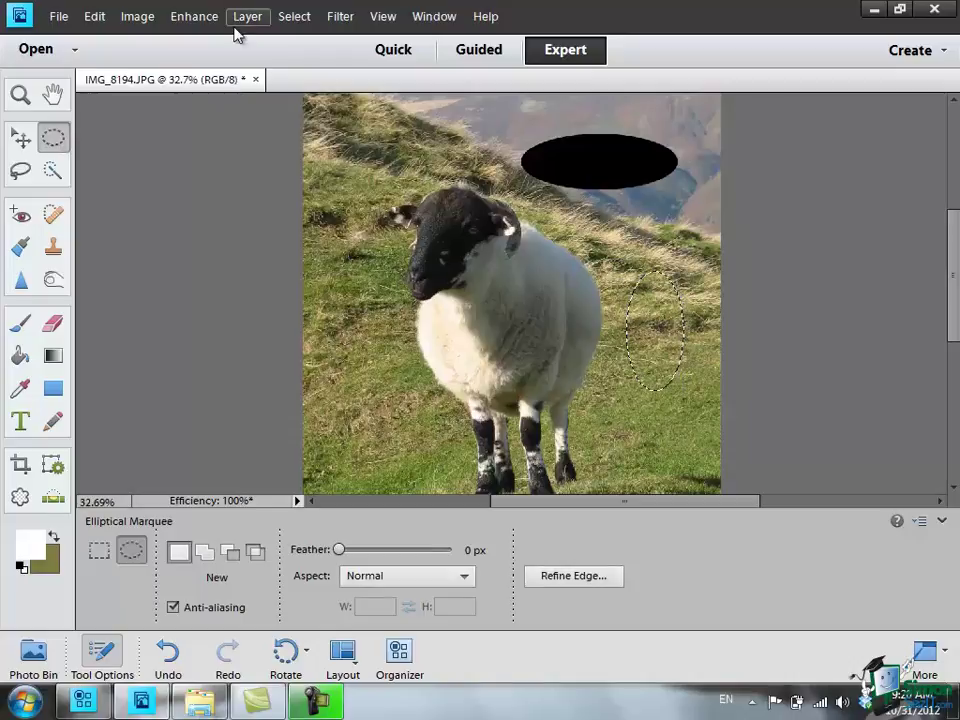
{"action": "left_click", "coordinate": [95, 16]}
{"action": "left_click", "coordinate": [116, 105]}
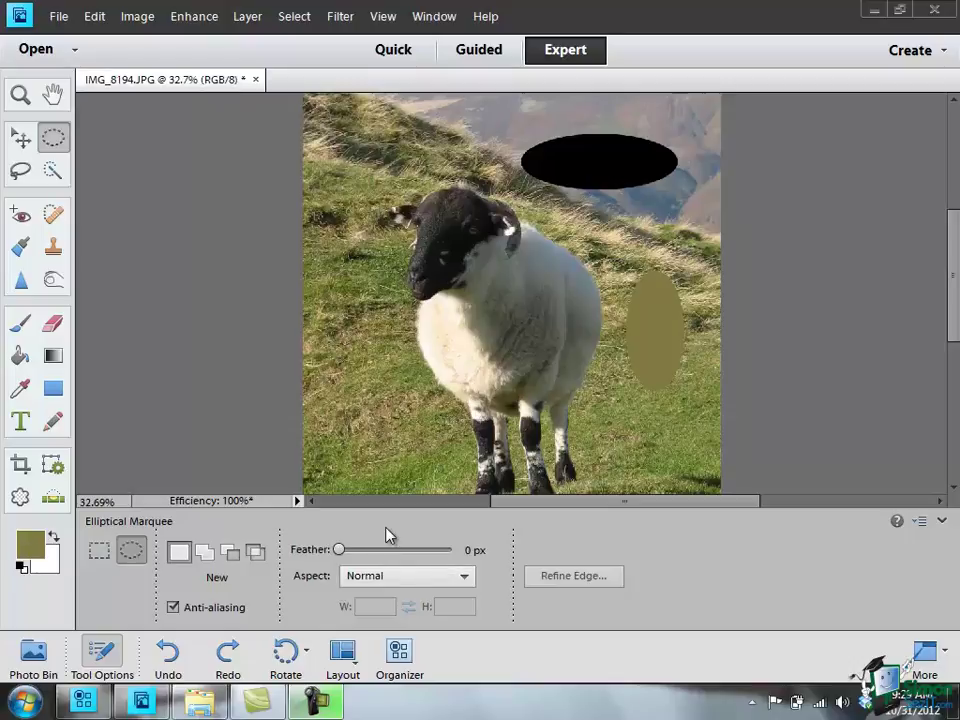
- Show the Color Swatches panel from the Window menu and scroll the grid back to the top
{"action": "left_click", "coordinate": [437, 16]}
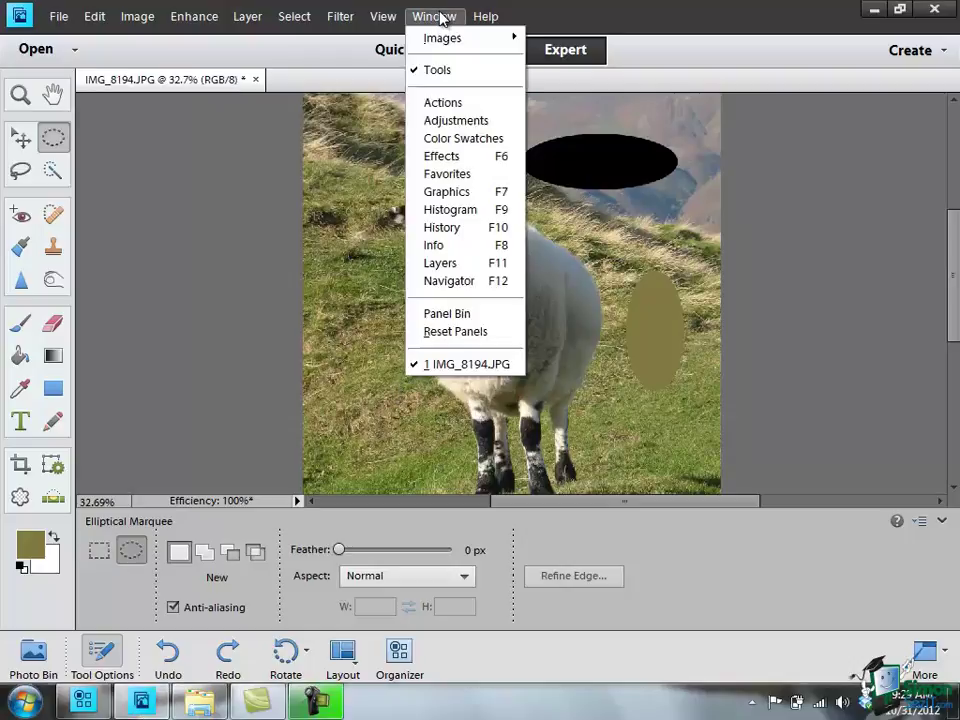
{"action": "left_click", "coordinate": [468, 139]}
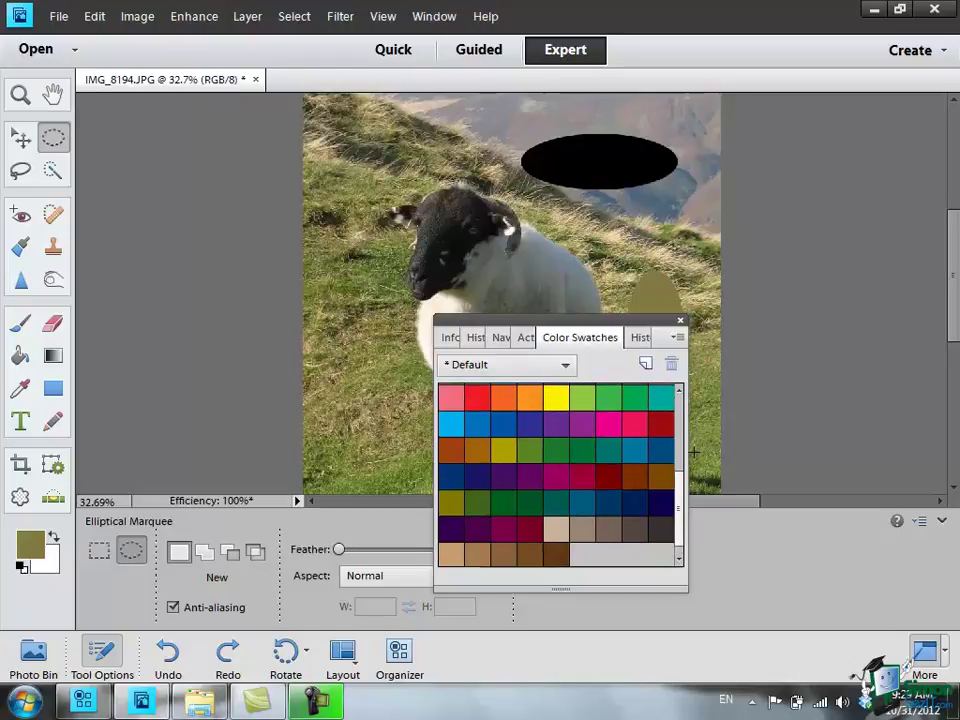
{"action": "left_click_drag", "start_coordinate": [681, 484], "coordinate": [682, 541]}
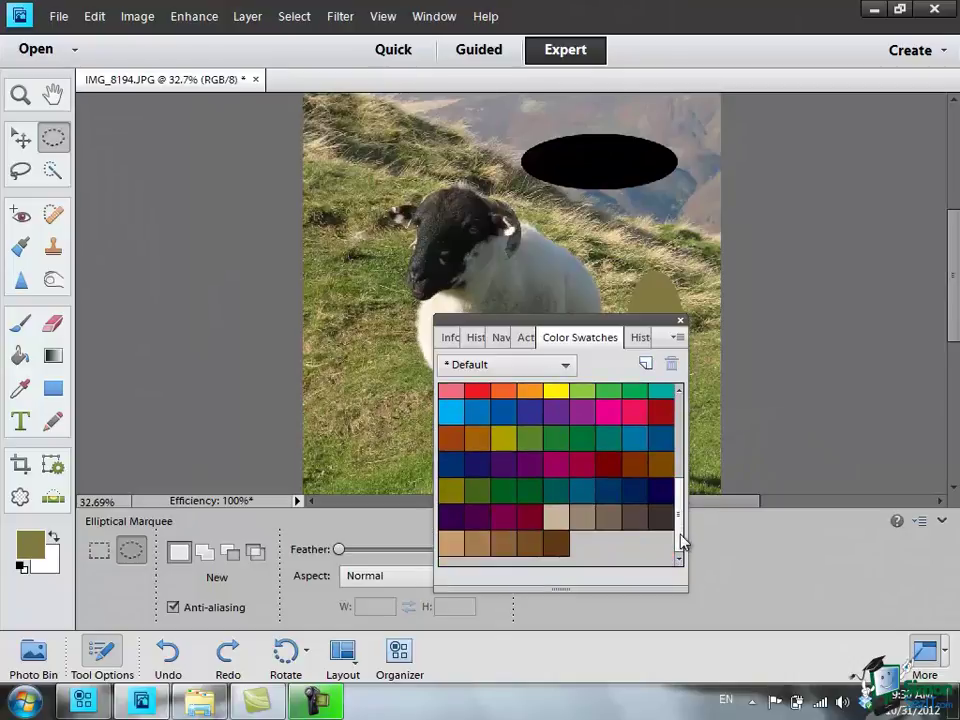
- Save the olive foreground colour as a new swatch named 'SheepGrass'
{"action": "left_click", "coordinate": [582, 543]}
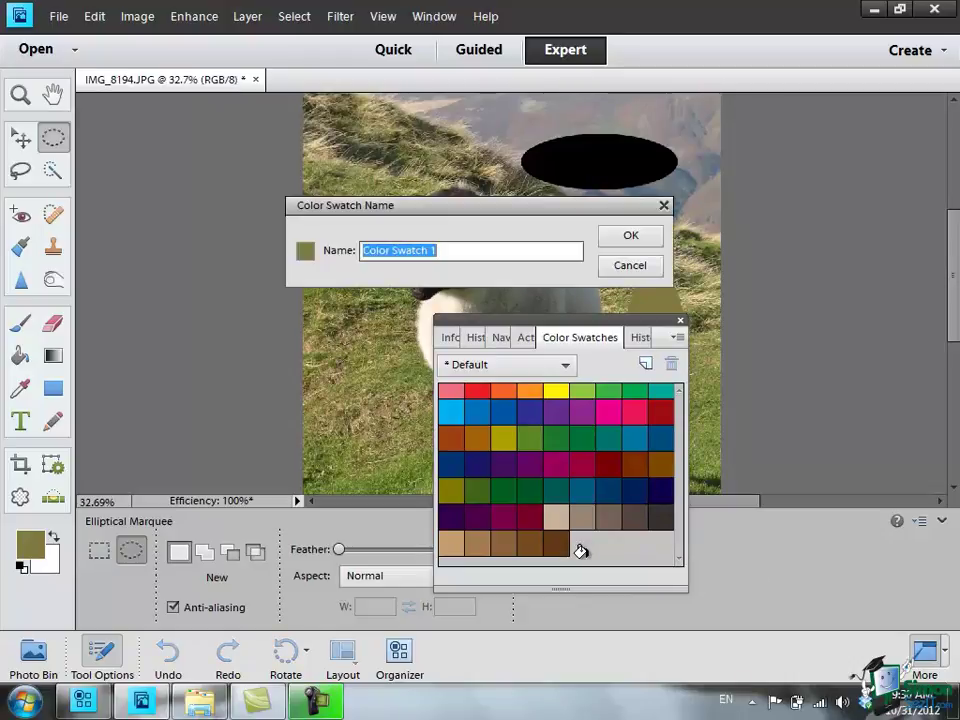
{"action": "type", "text": "SheepGr"}
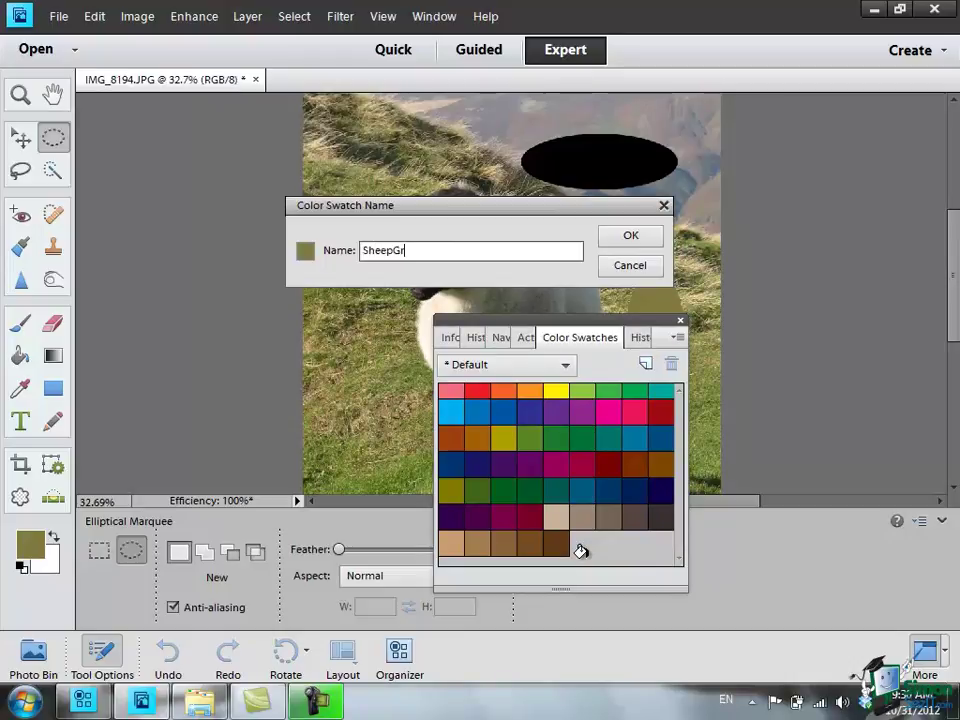
{"action": "type", "text": "ass"}
{"action": "left_click", "coordinate": [637, 237]}
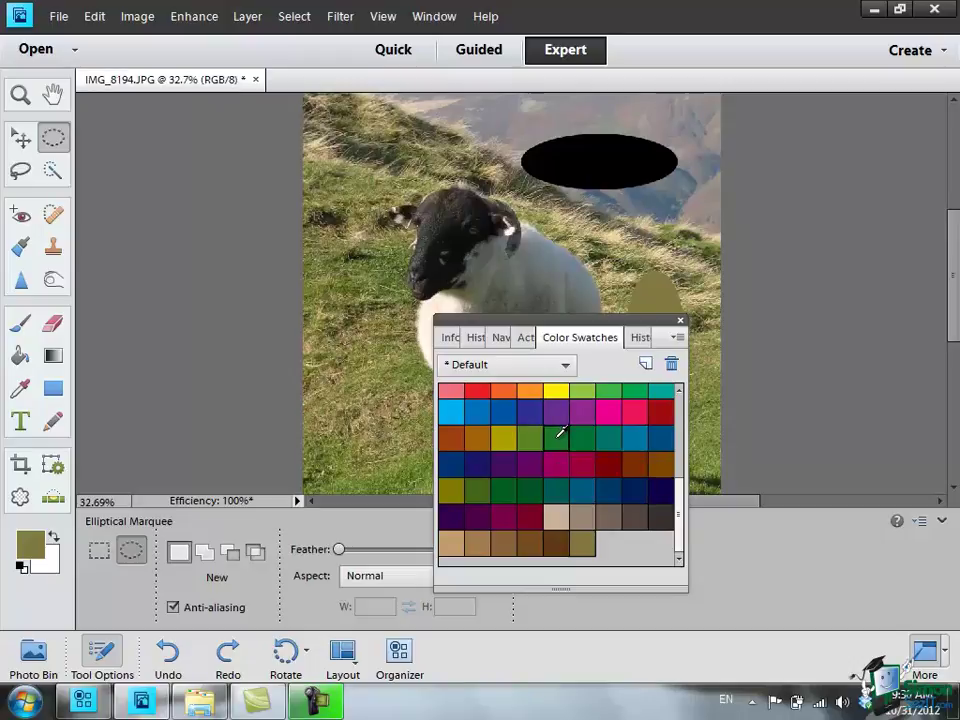
- Right-click the swatch grid to bring up the swatch management options
{"action": "right_click", "coordinate": [557, 441]}
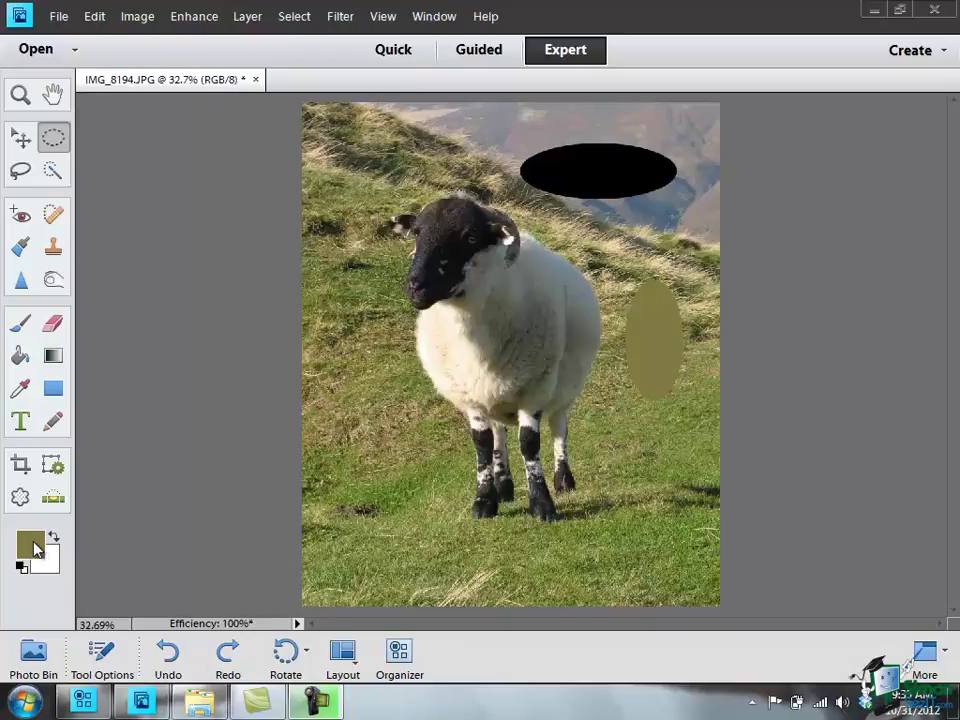
- In the foreground Color Picker, try green, blue and purple hues, then brighter and duller purples
{"action": "left_click", "coordinate": [34, 546]}
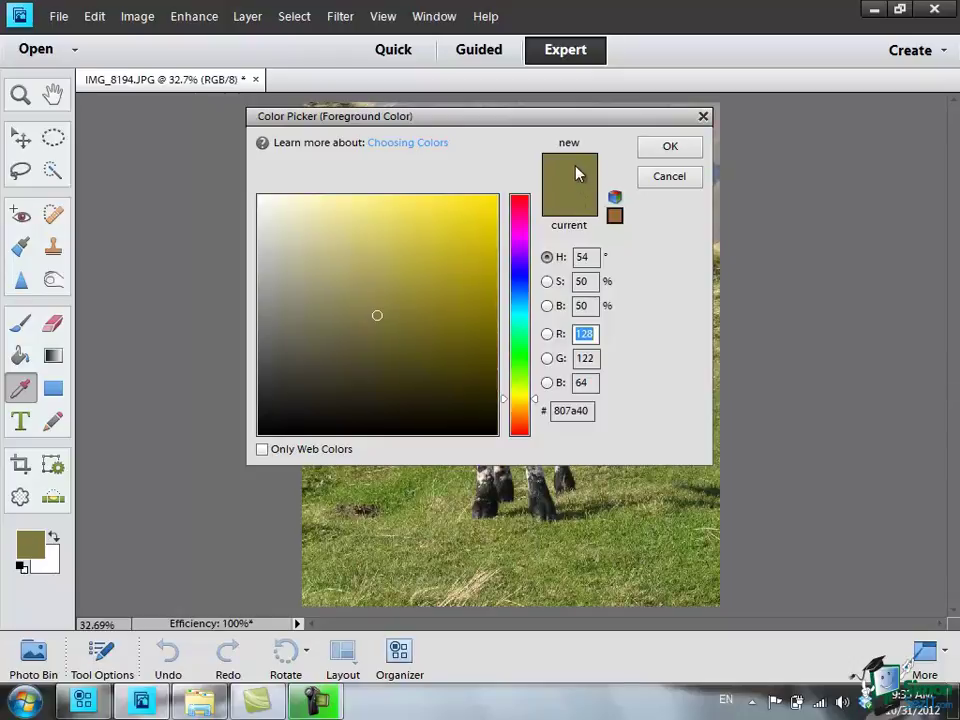
{"action": "left_click", "coordinate": [519, 364]}
{"action": "left_click", "coordinate": [520, 296]}
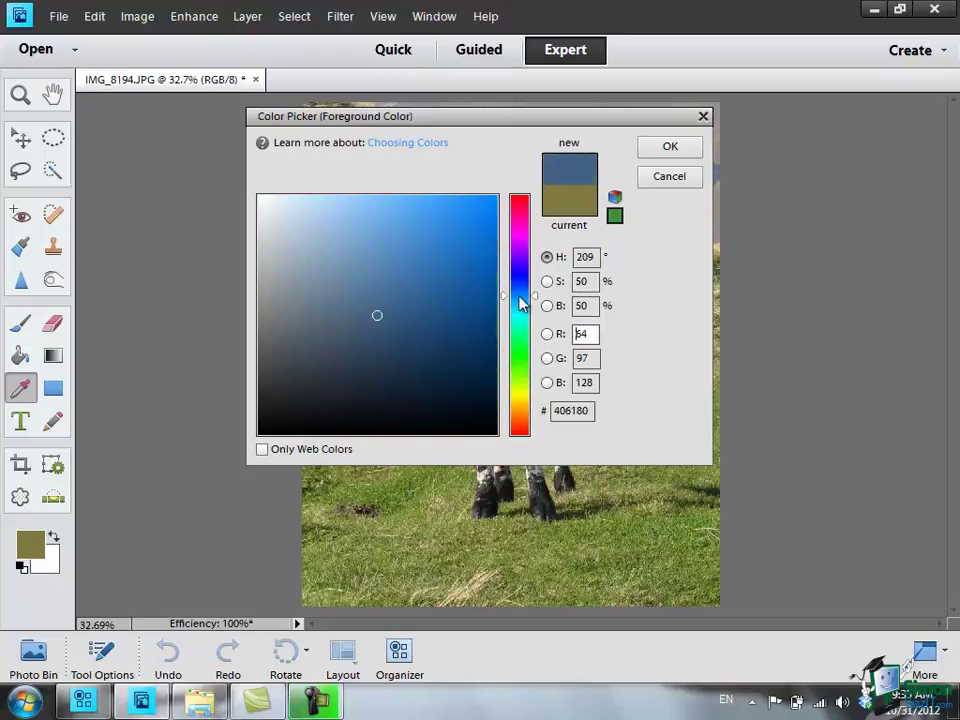
{"action": "left_click", "coordinate": [521, 264]}
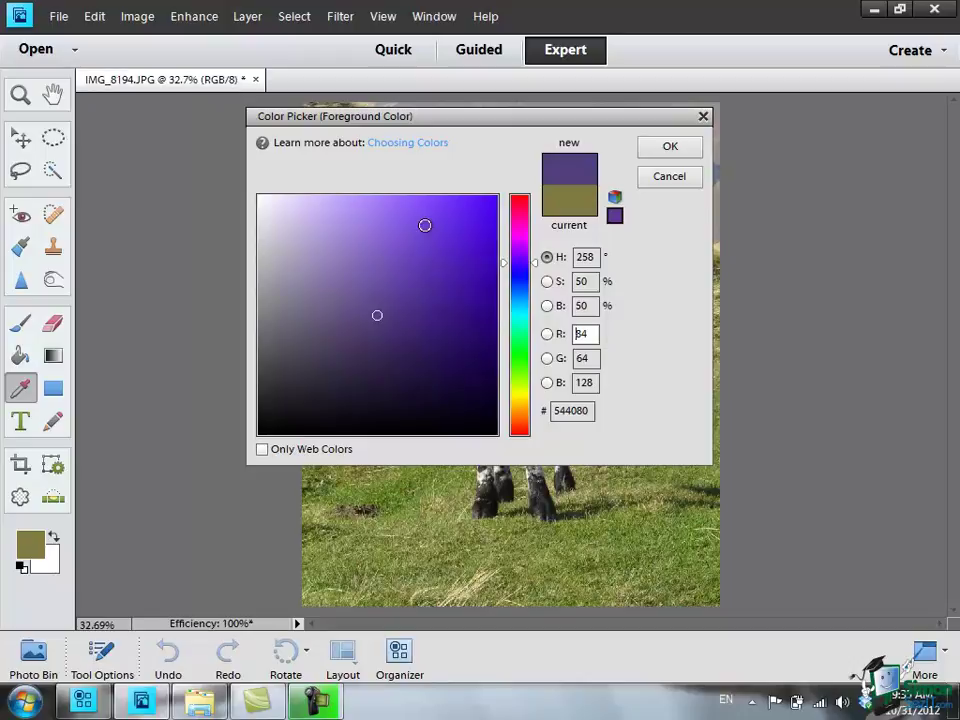
{"action": "left_click", "coordinate": [425, 238]}
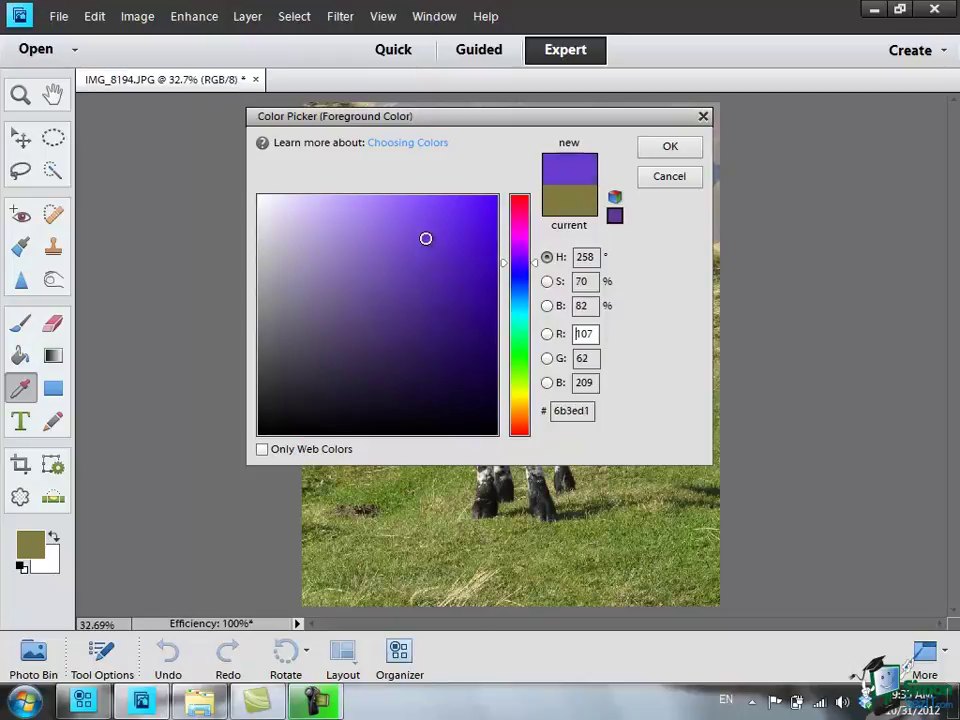
{"action": "left_click", "coordinate": [386, 354]}
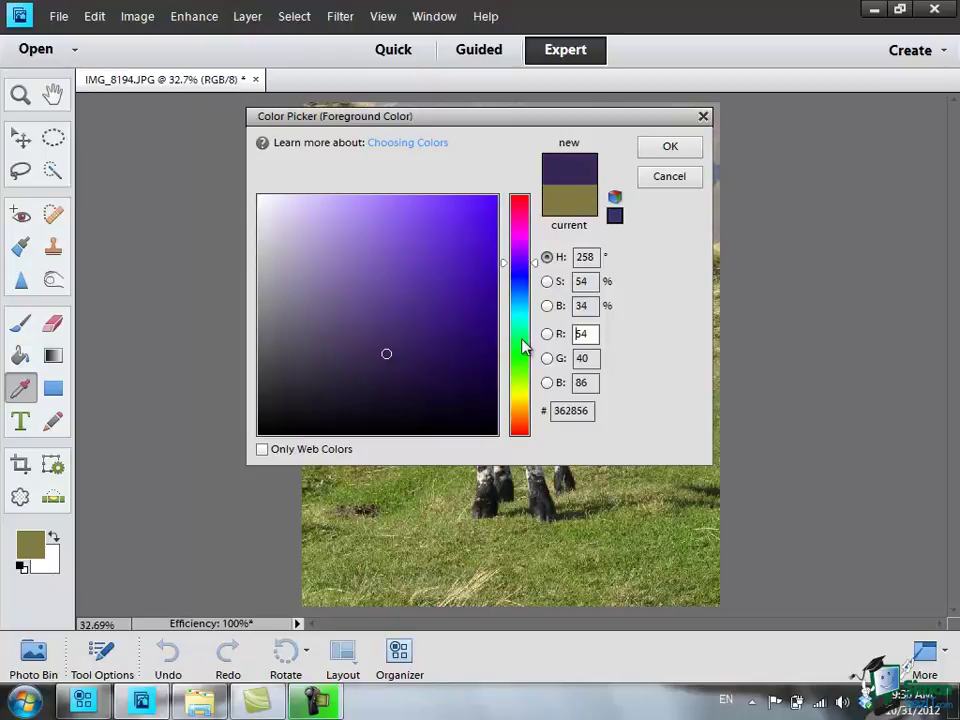
- Try bright and dark greens, then a brighter red-brown trial colour a74b2b
{"action": "left_click", "coordinate": [517, 366]}
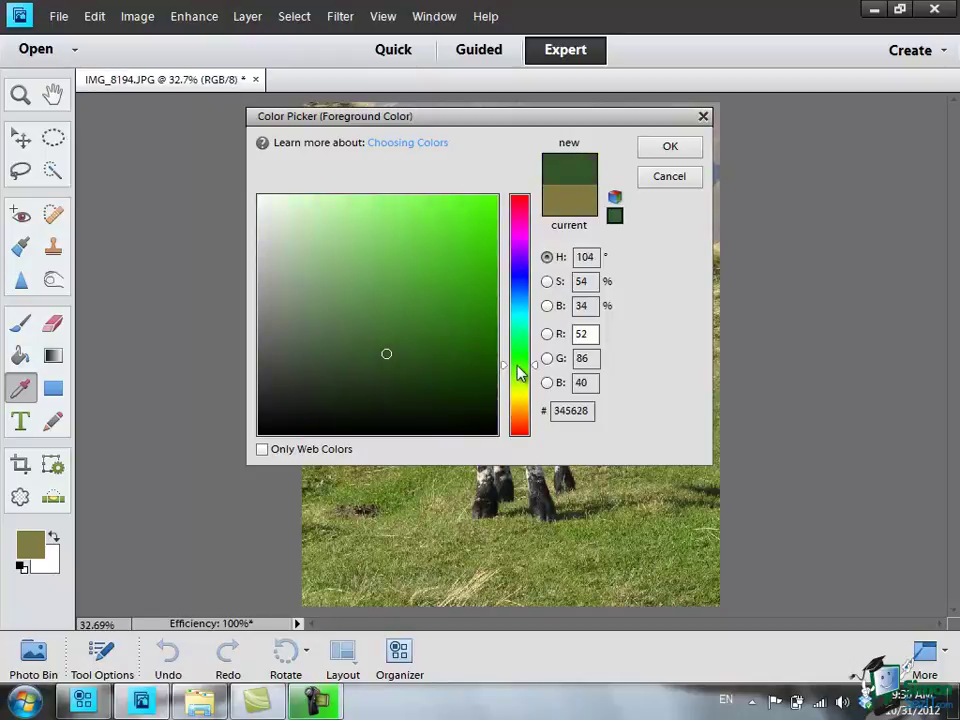
{"action": "left_click", "coordinate": [431, 238]}
{"action": "left_click", "coordinate": [427, 364]}
{"action": "left_click", "coordinate": [527, 424]}
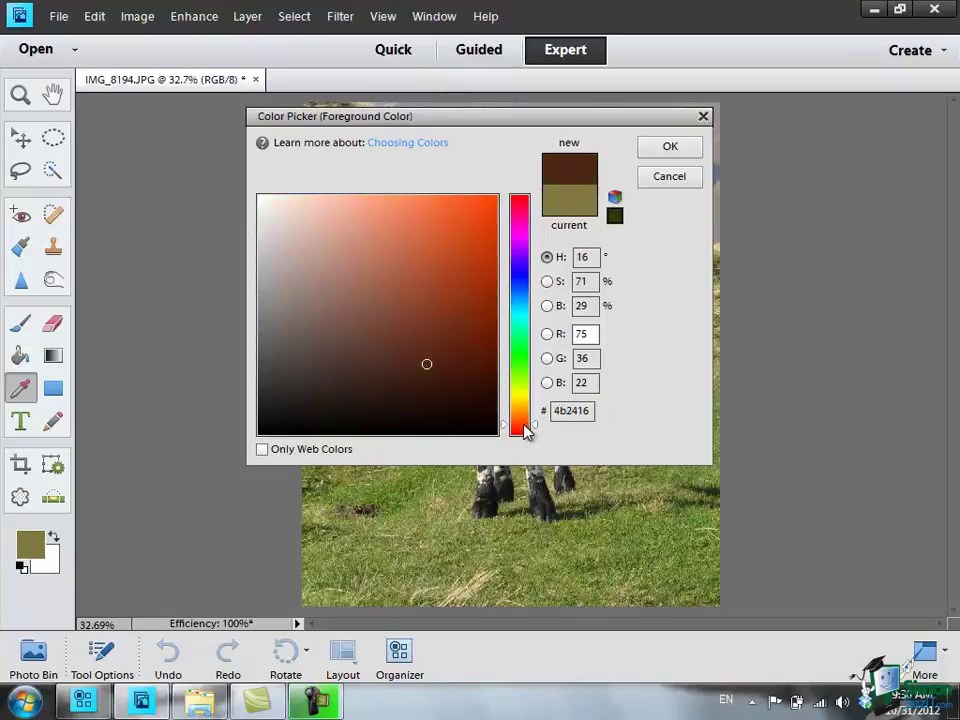
{"action": "left_click", "coordinate": [436, 278]}
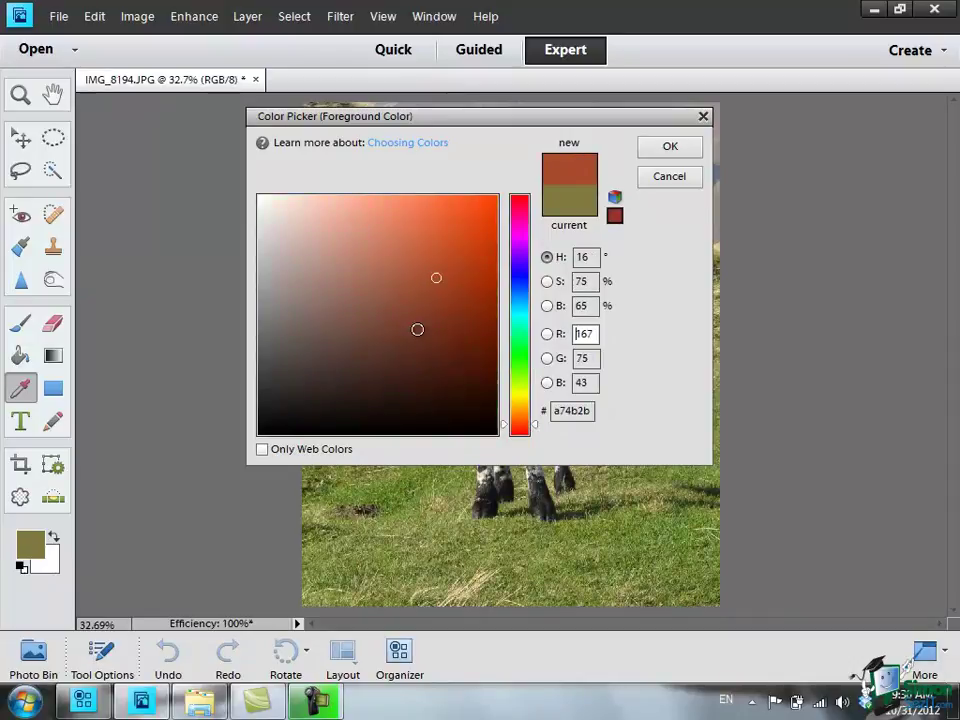
- After a pale pinkish-brown trial, pick vivid purple 6b2ed1 and accept it as foreground
{"action": "left_click", "coordinate": [344, 273]}
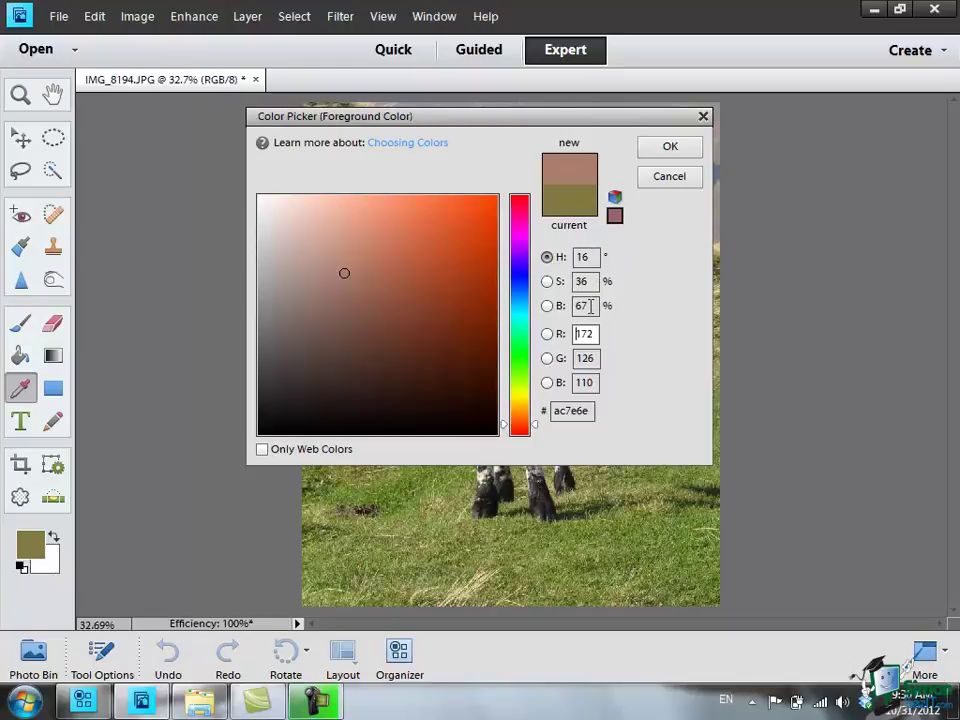
{"action": "left_click", "coordinate": [519, 260]}
{"action": "left_click", "coordinate": [444, 238]}
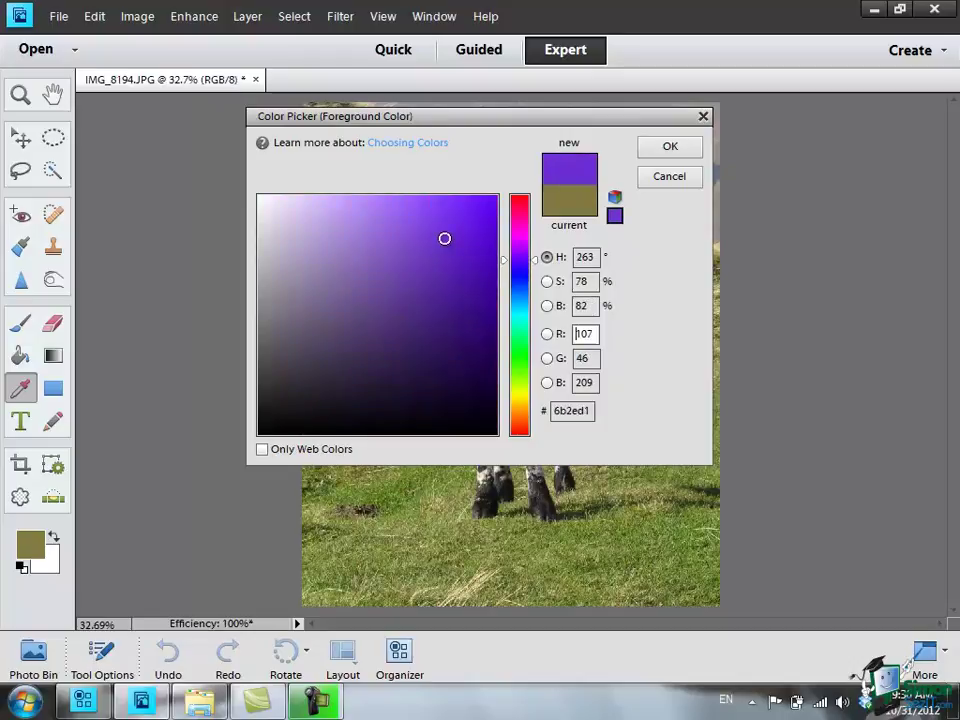
{"action": "left_click", "coordinate": [670, 147]}
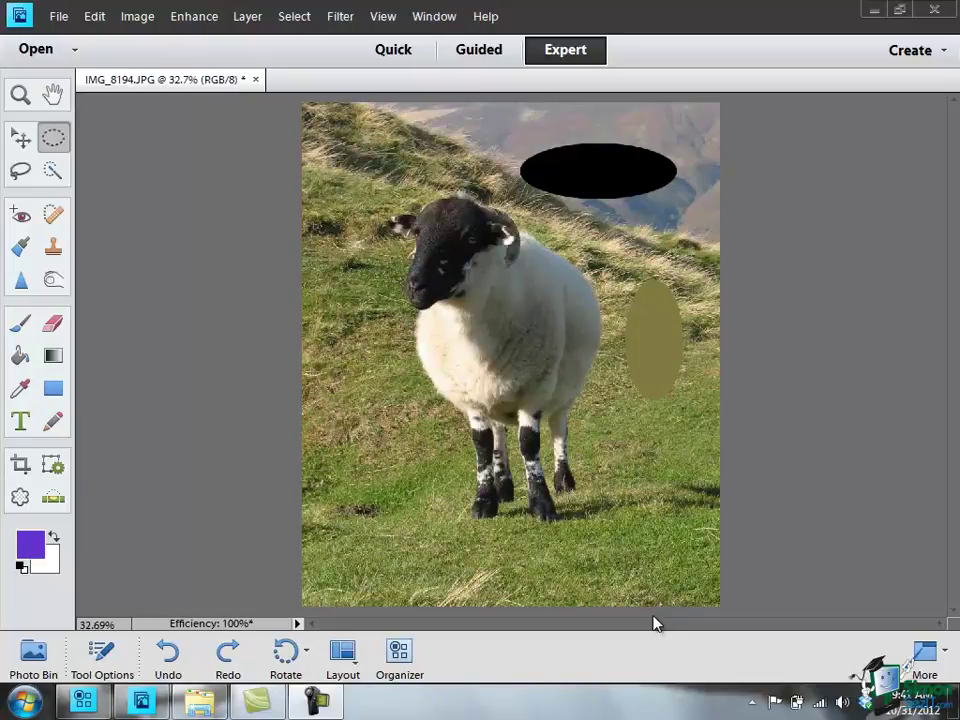
- Brush a faint diagonal purple stroke, then a solid 100%-opacity vertical stroke left of the head
{"action": "left_click", "coordinate": [21, 329]}
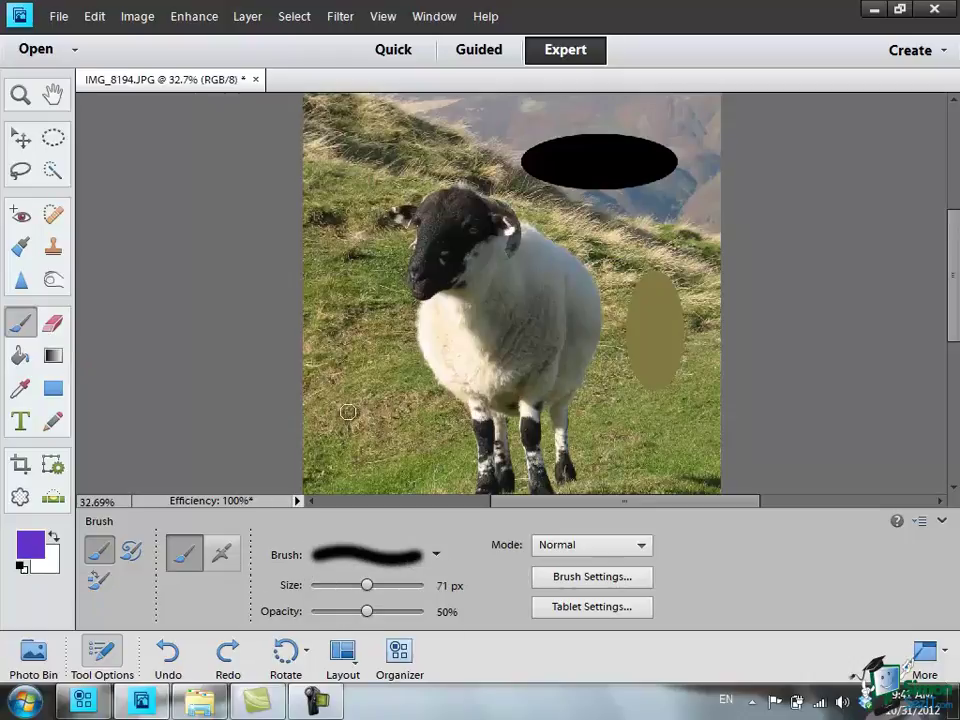
{"action": "mouse_move", "coordinate": [330, 322]}
{"action": "left_mouse_down"}
{"action": "mouse_move", "coordinate": [443, 379]}
{"action": "mouse_move", "coordinate": [589, 402]}
{"action": "mouse_move", "coordinate": [658, 432]}
{"action": "left_mouse_up"}
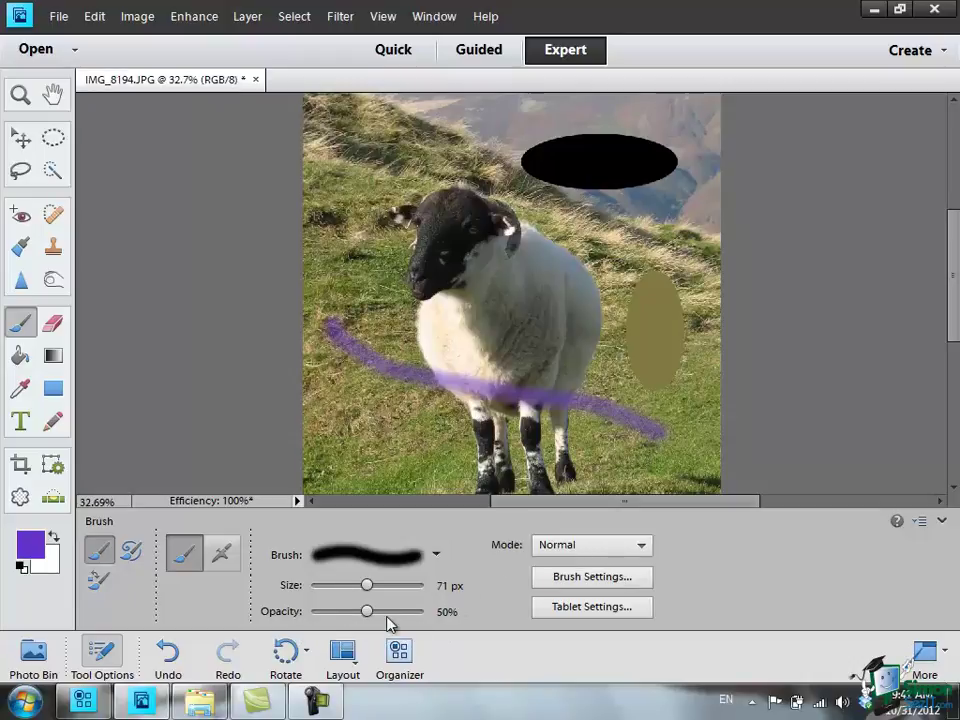
{"action": "left_click_drag", "start_coordinate": [367, 611], "coordinate": [435, 615]}
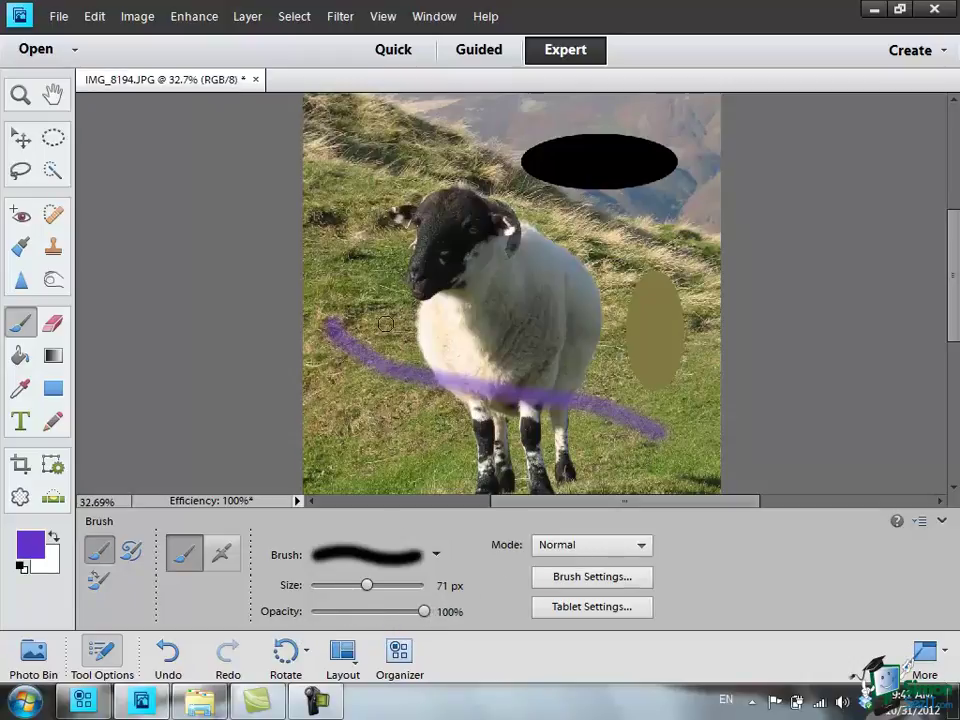
{"action": "left_click_drag", "start_coordinate": [360, 182], "coordinate": [395, 445]}
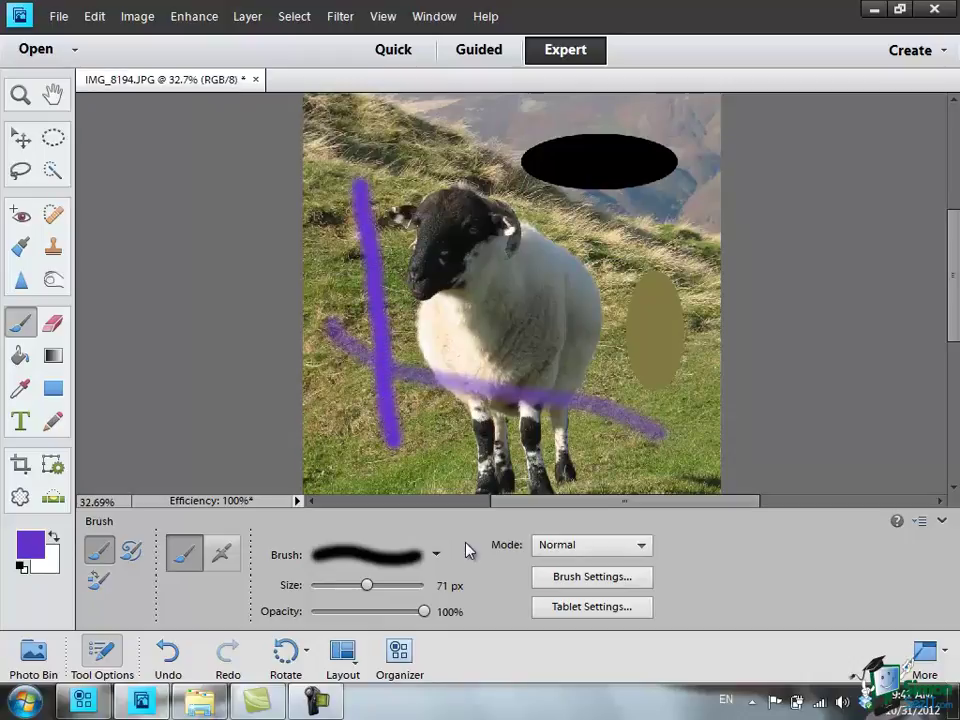